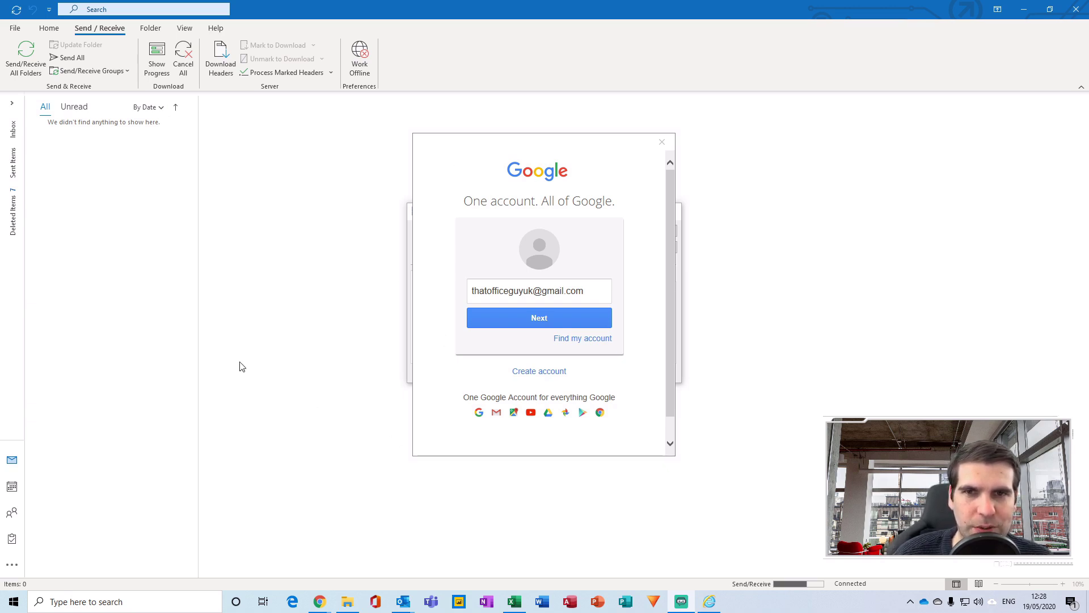
# Sign the Gmail account back in to Outlook with the account password.
pyautogui.click(506, 319)
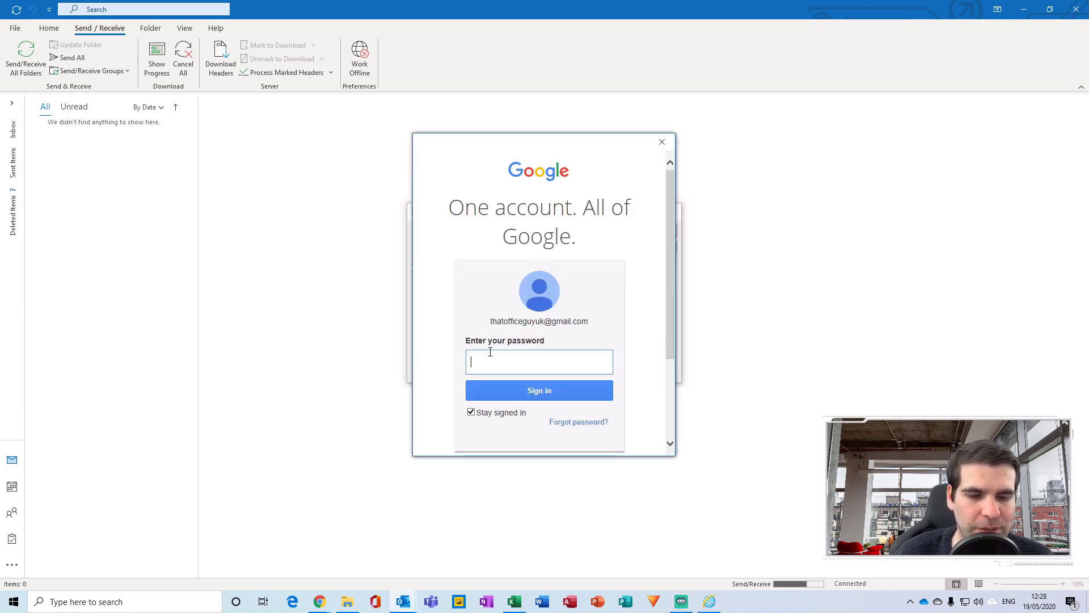
pyautogui.write('••••••••')
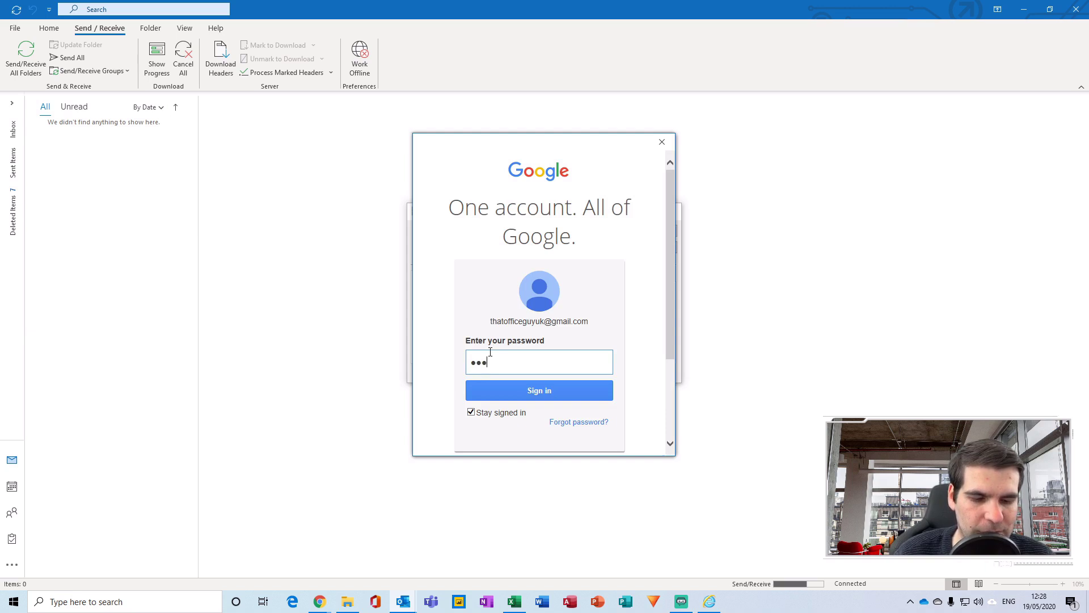
pyautogui.press('Return')
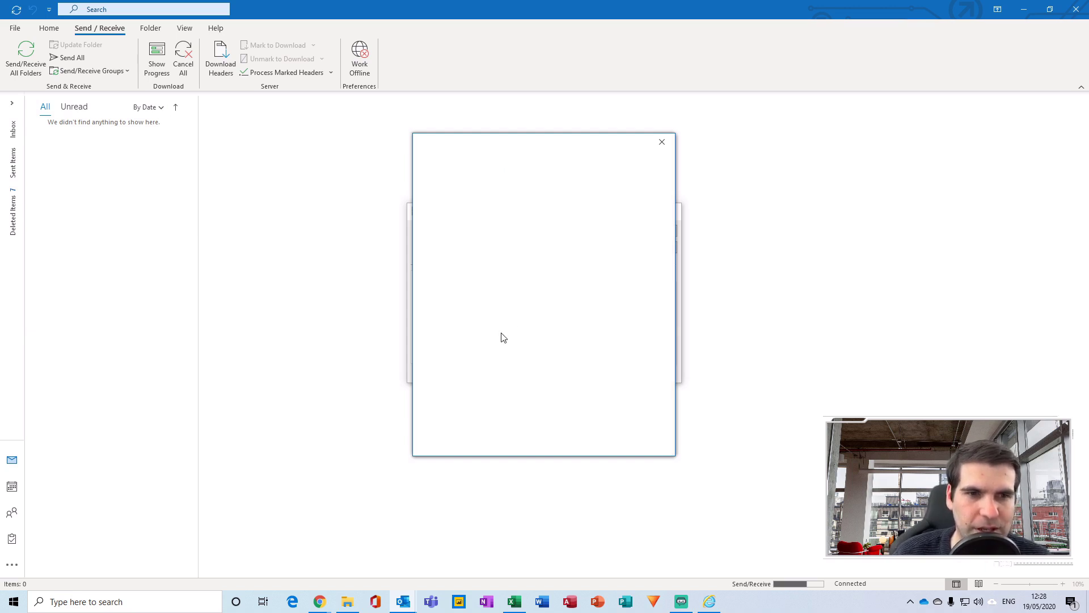
# Allow Microsoft apps access to the Gmail account and close the Send/Receive Progress window.
pyautogui.scroll(-3, 565, 348)
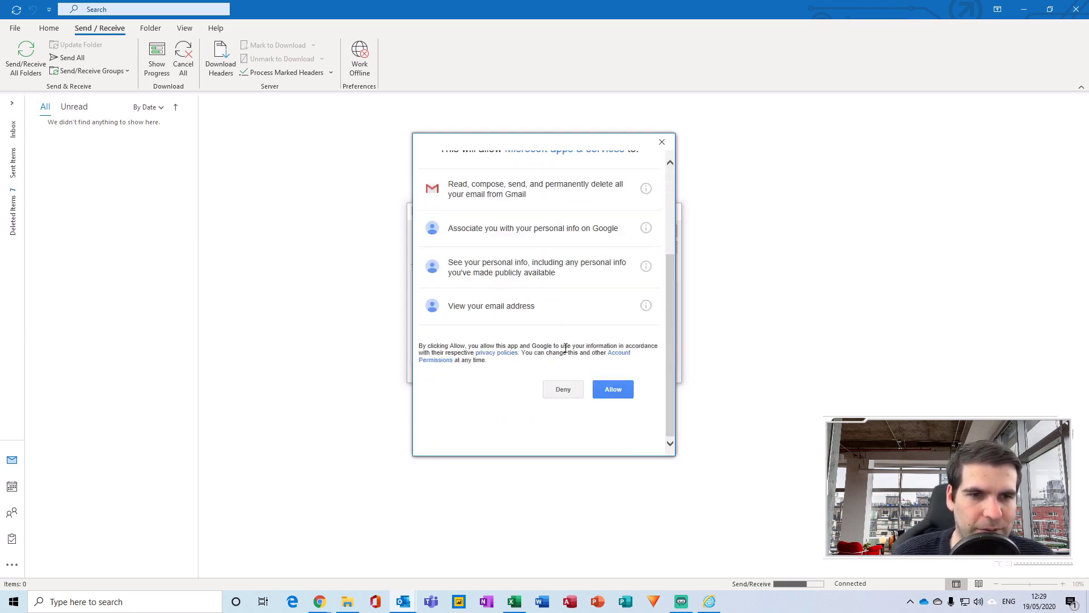
pyautogui.click(612, 389)
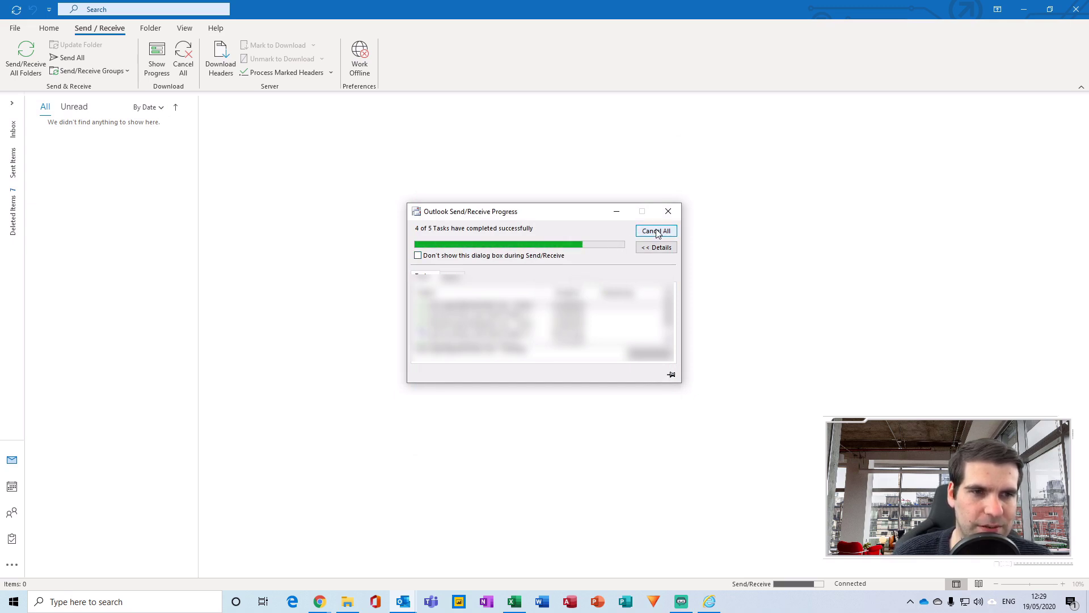
pyautogui.click(669, 215)
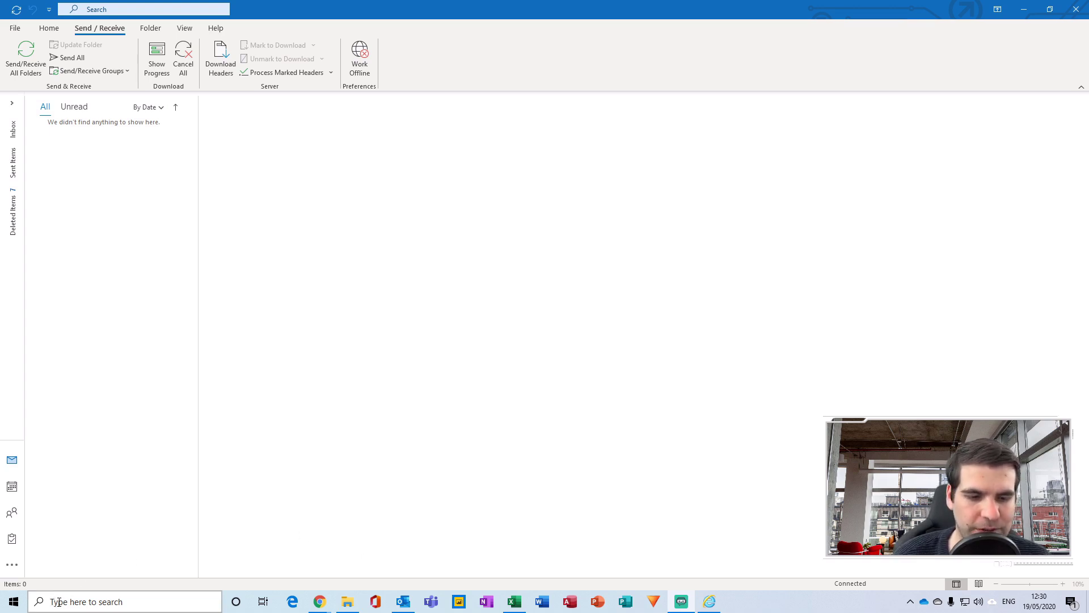
pyautogui.click(58, 601)
# Open Control Panel via a 'control' search, view items as Large icons, and open Credential Manager.
pyautogui.write('control')
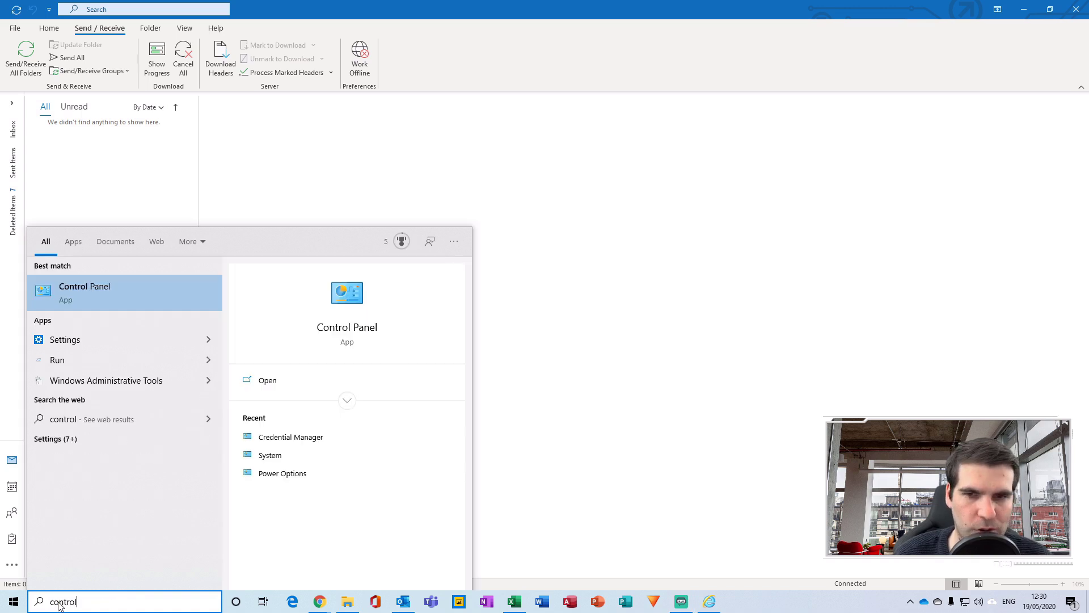
pyautogui.click(104, 294)
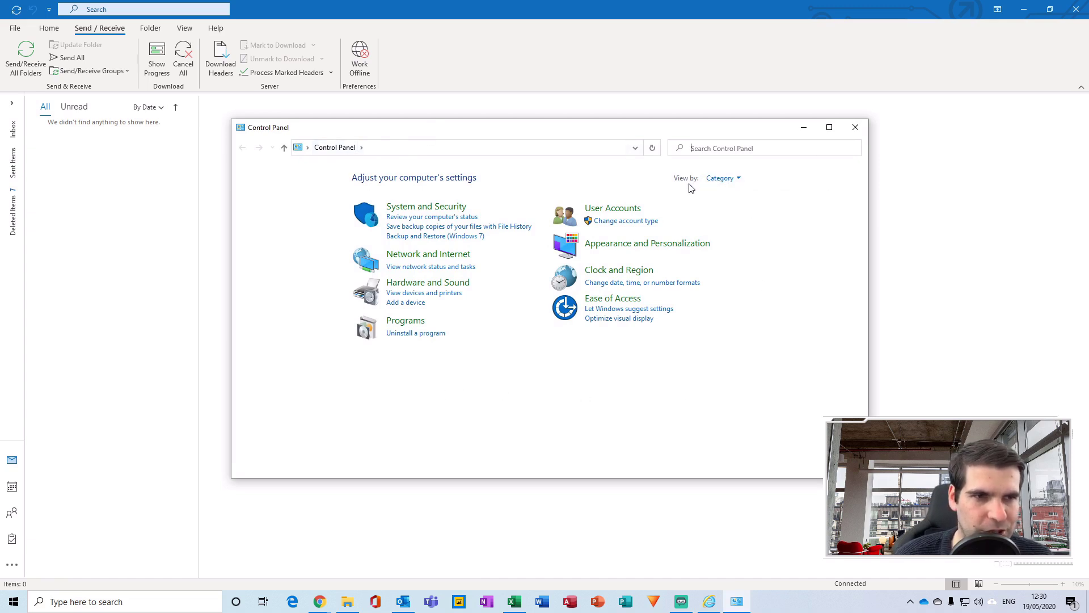
pyautogui.click(737, 178)
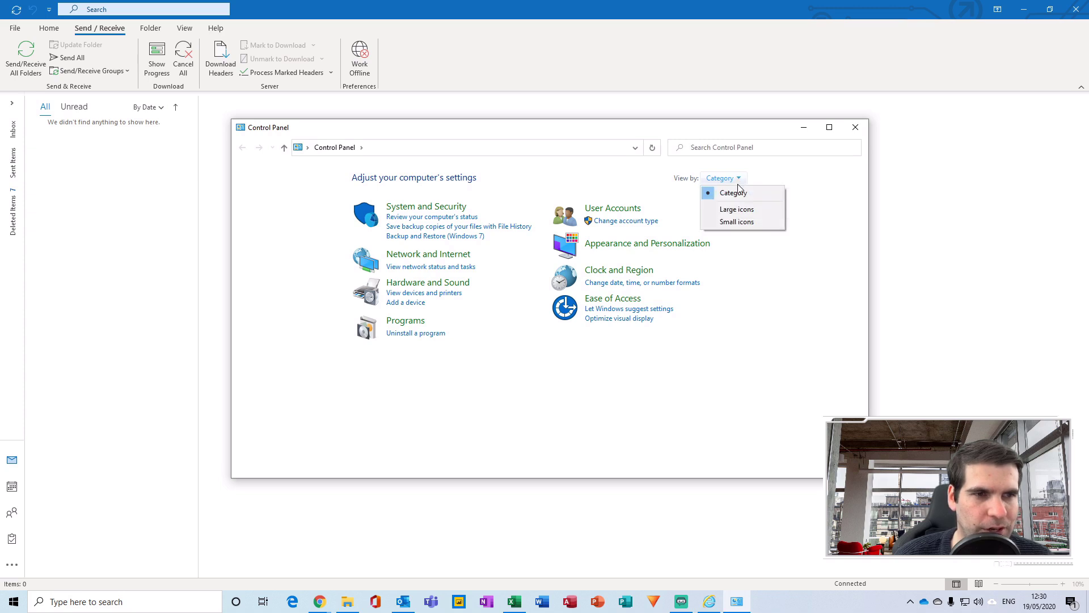
pyautogui.click(747, 211)
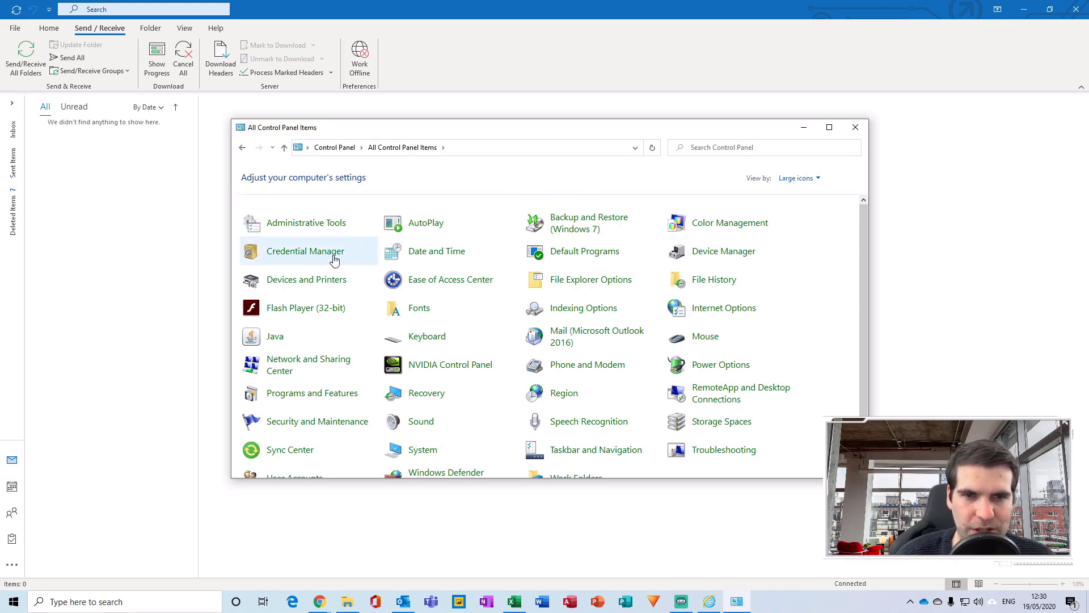
pyautogui.click(292, 256)
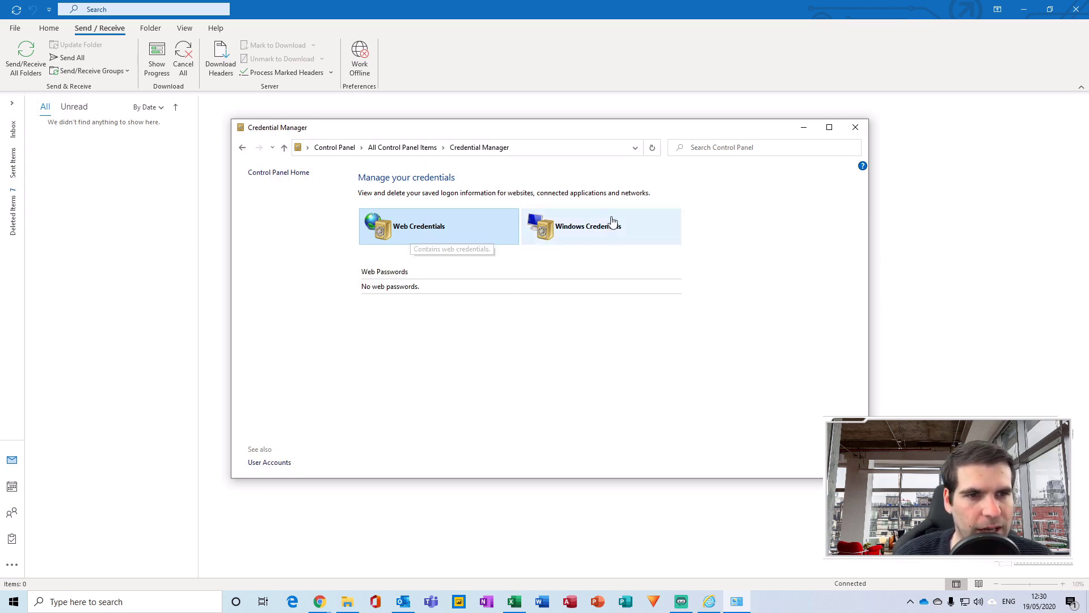
# Show the saved Windows Credentials and expand the first Office OAuth2 Gmail credential's details.
pyautogui.click(641, 230)
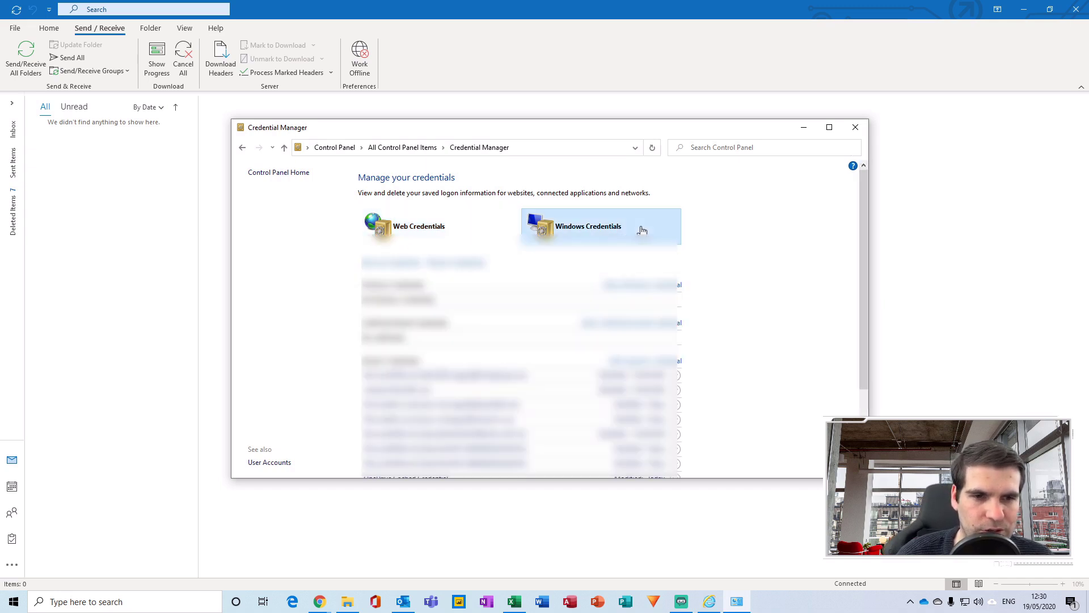
pyautogui.scroll(-2, 746, 270)
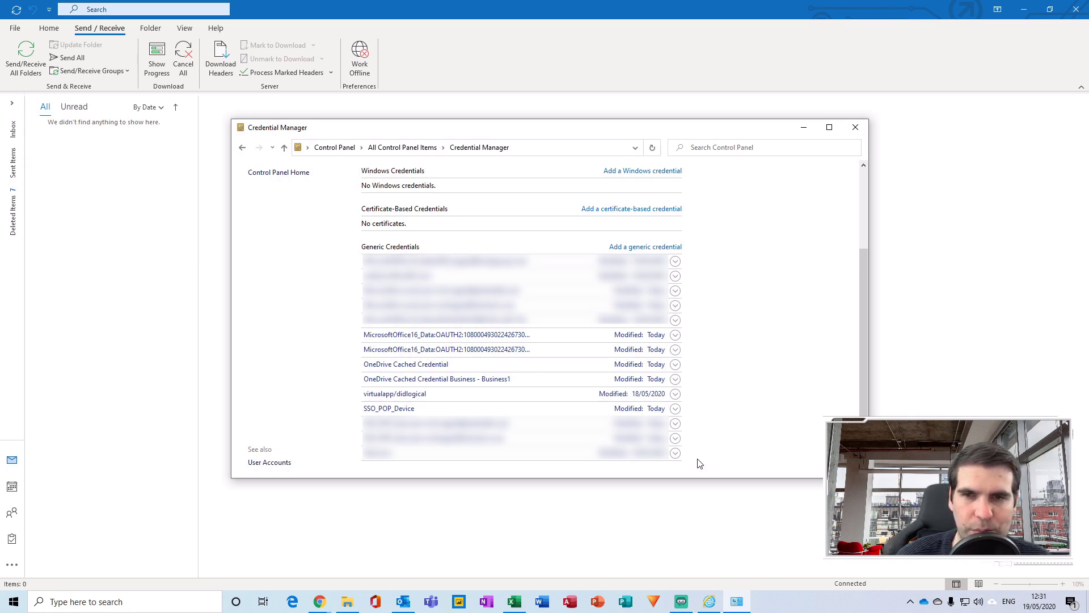
pyautogui.click(675, 337)
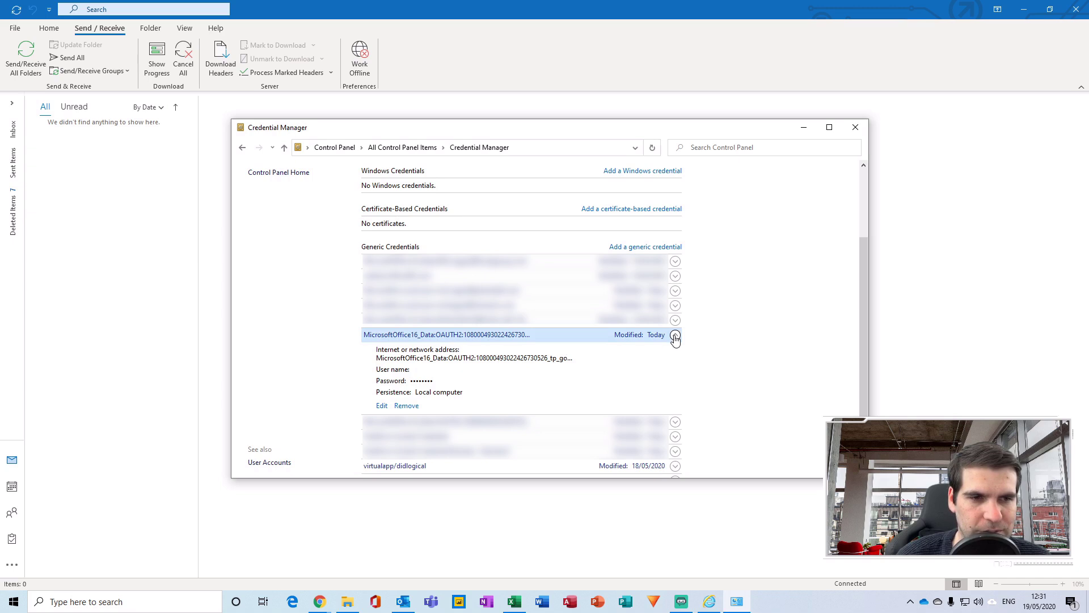
# Remove the first MicrosoftOffice16 OAuth2 Gmail credential and confirm its permanent deletion.
pyautogui.click(381, 406)
pyautogui.click(408, 406)
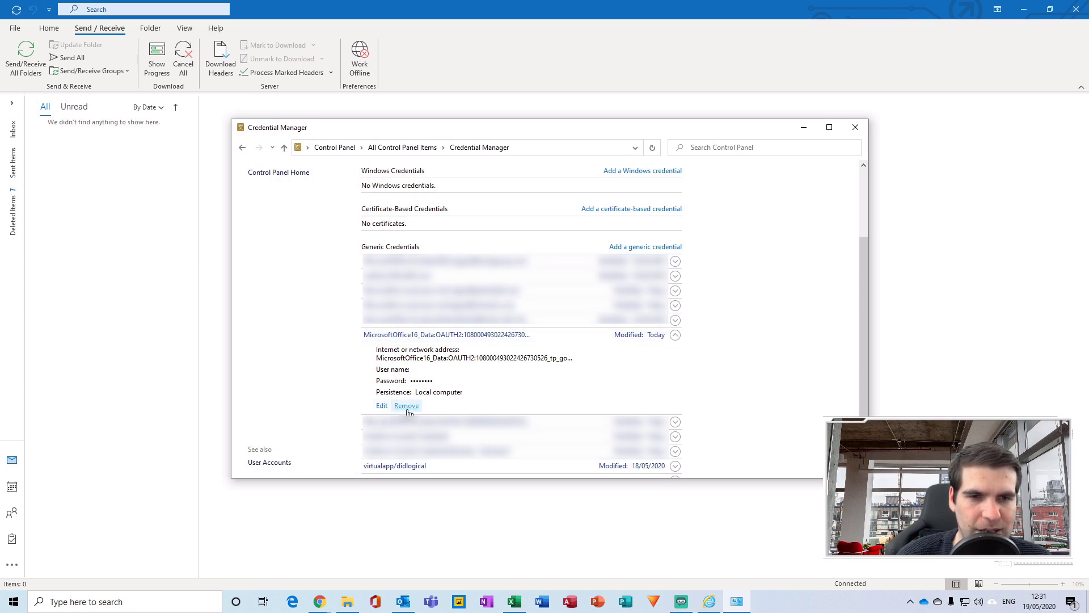
pyautogui.click(382, 406)
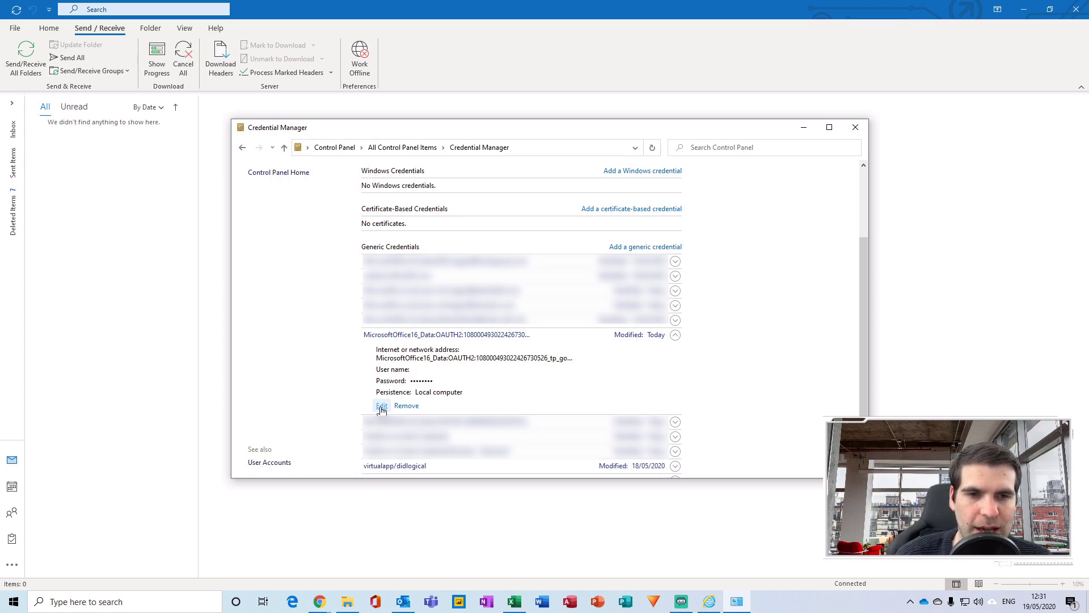
pyautogui.click(408, 406)
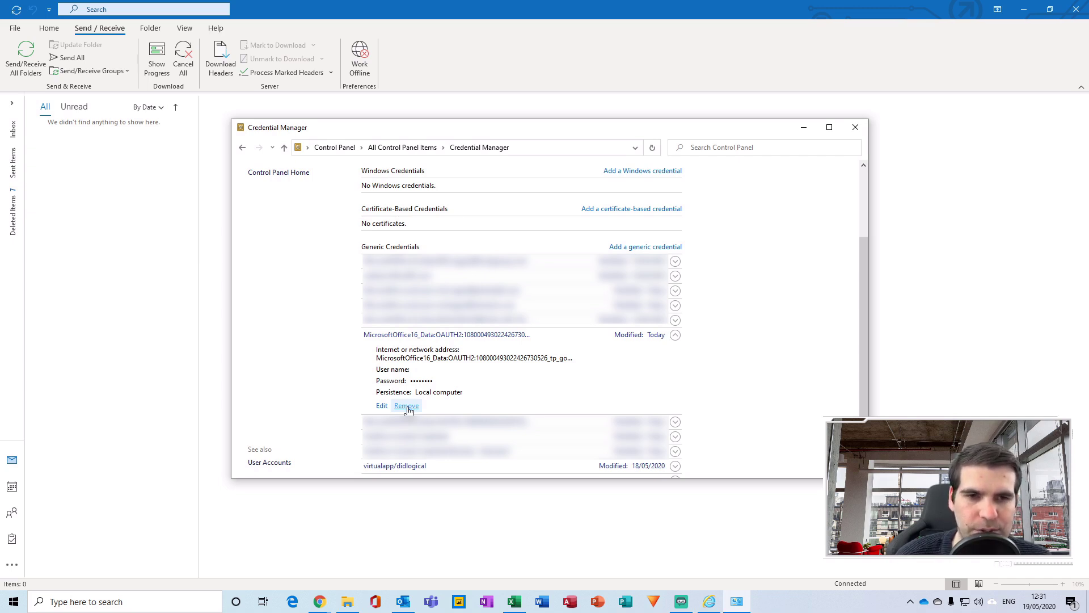
pyautogui.click(407, 406)
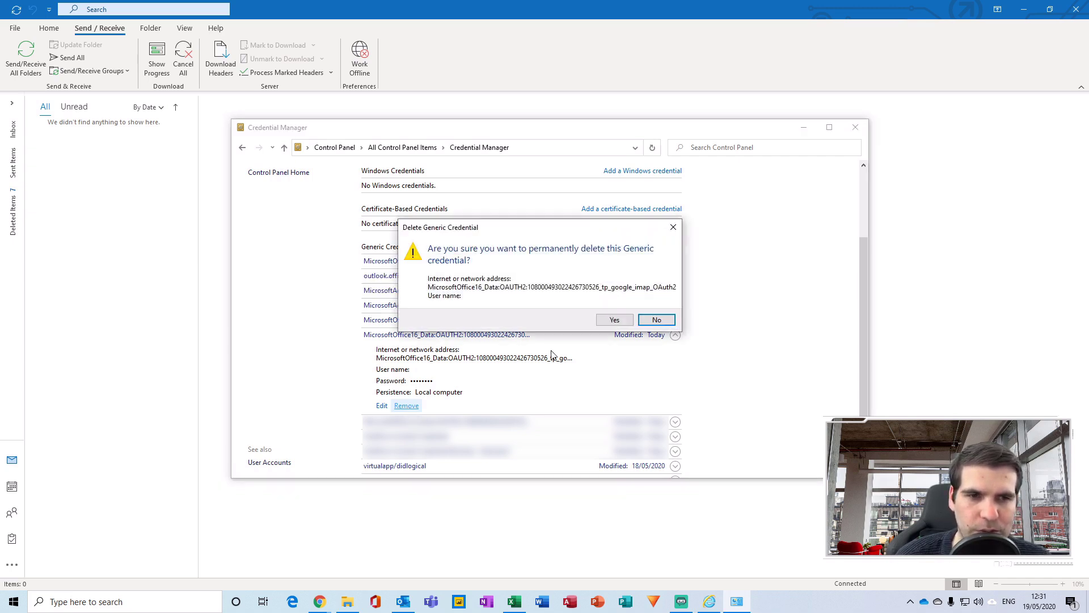
pyautogui.click(616, 320)
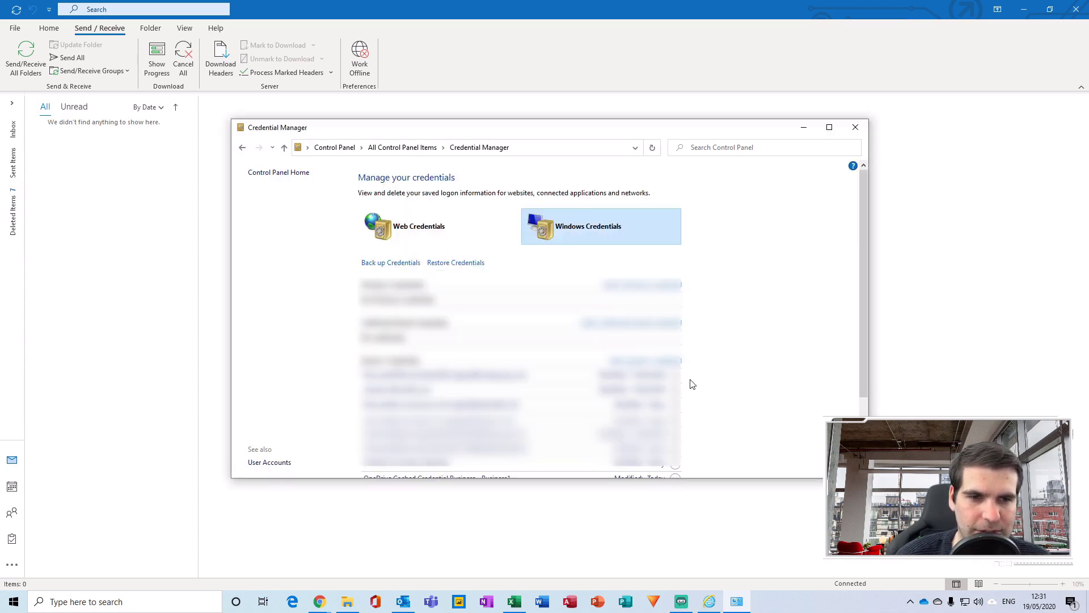
pyautogui.scroll(-2, 690, 383)
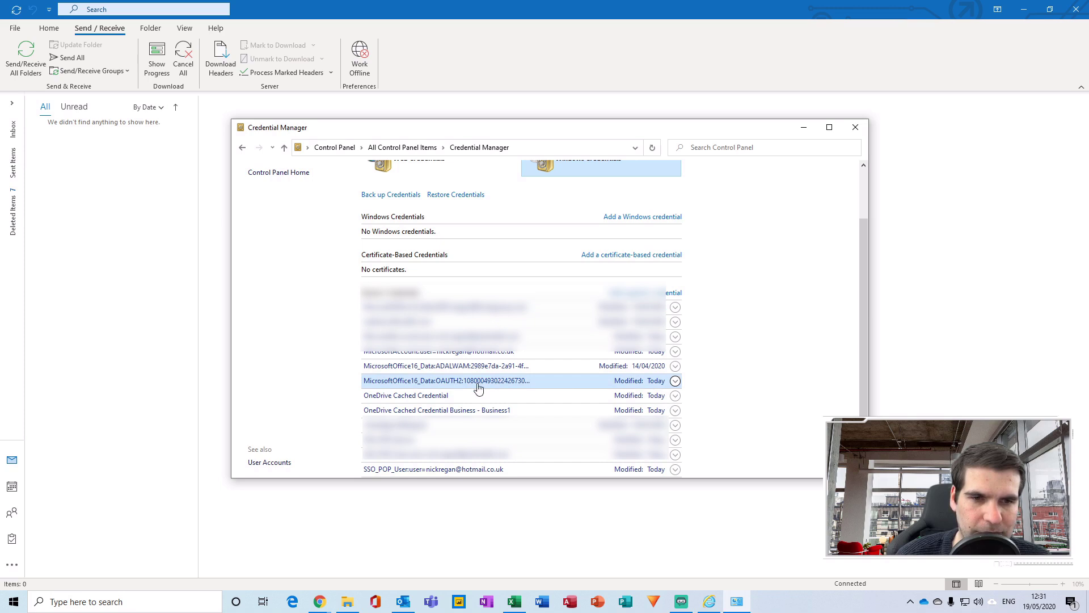
# Delete the remaining MicrosoftOffice16_Data:OAUTH2 Google IMAP credential, then return to Outlook.
pyautogui.click(675, 382)
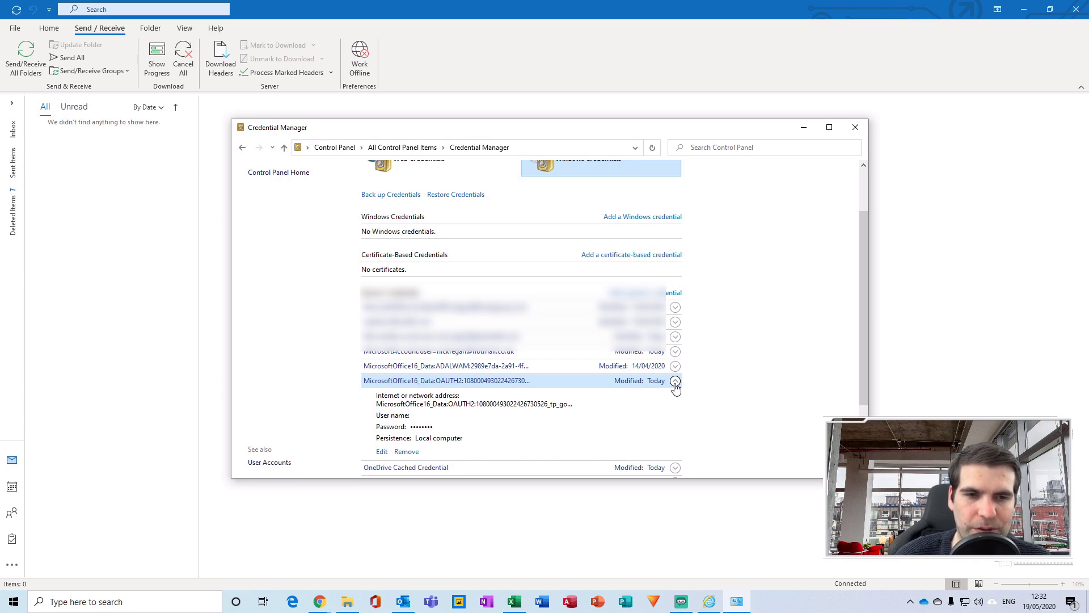
pyautogui.click(408, 452)
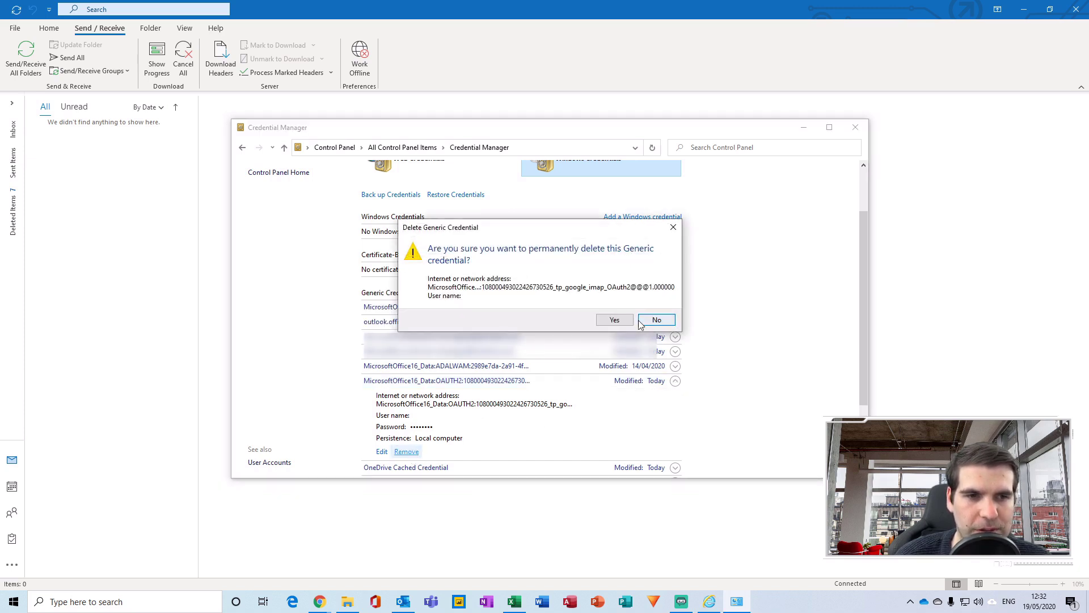
pyautogui.click(657, 323)
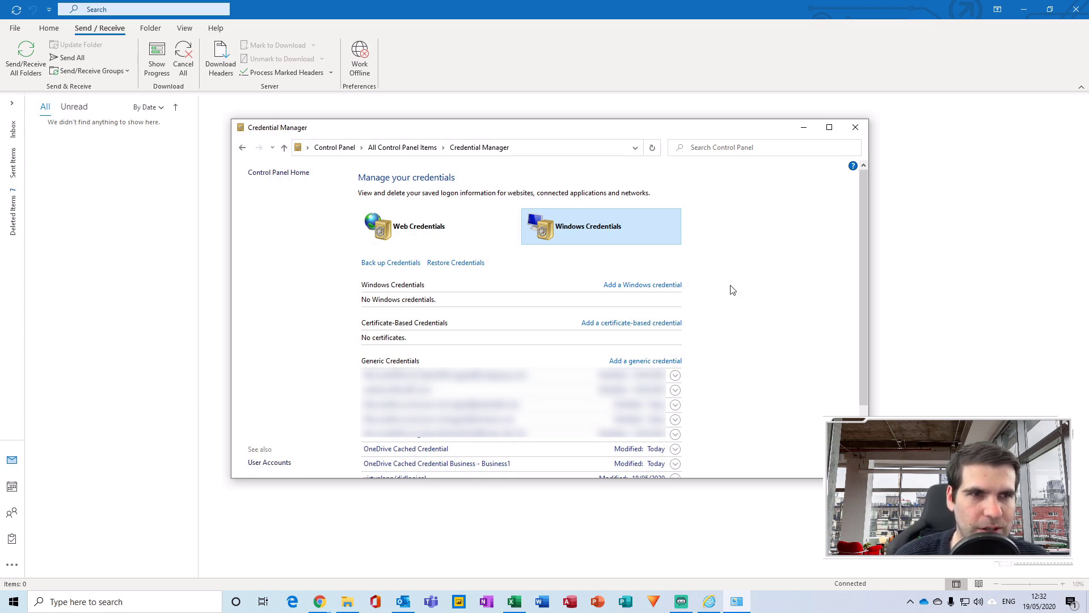
pyautogui.click(837, 24)
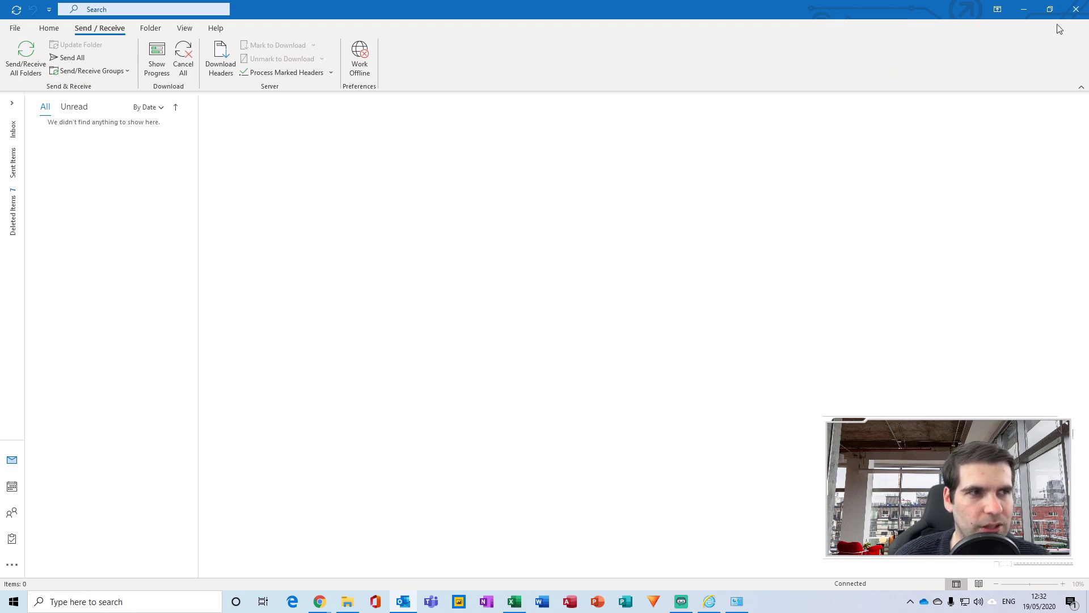
# Close Outlook and relaunch it from the taskbar to get the Google sign-in prompt.
pyautogui.click(1073, 13)
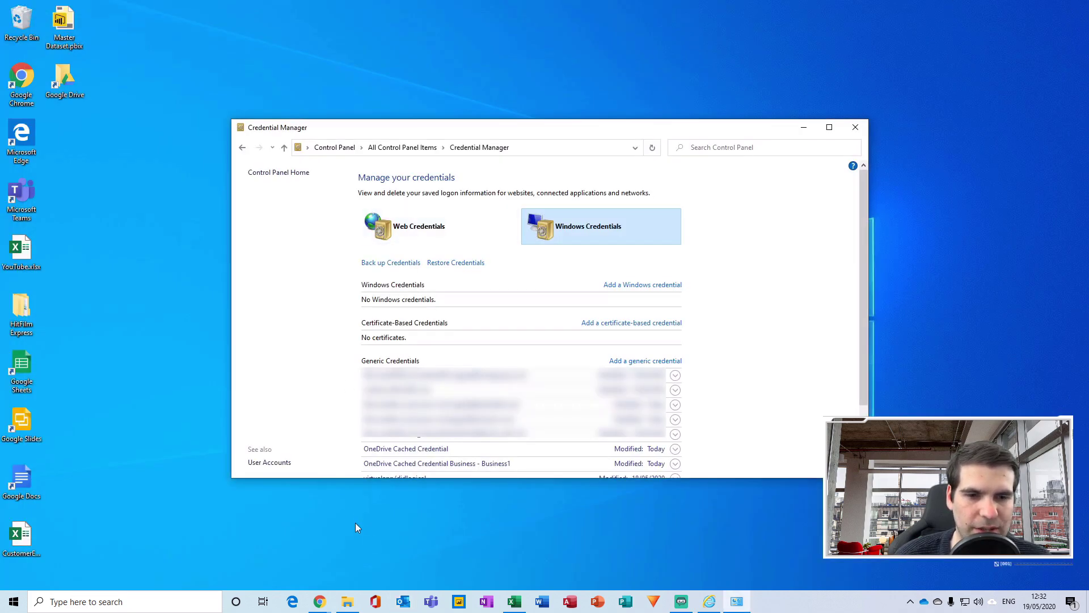
pyautogui.click(409, 601)
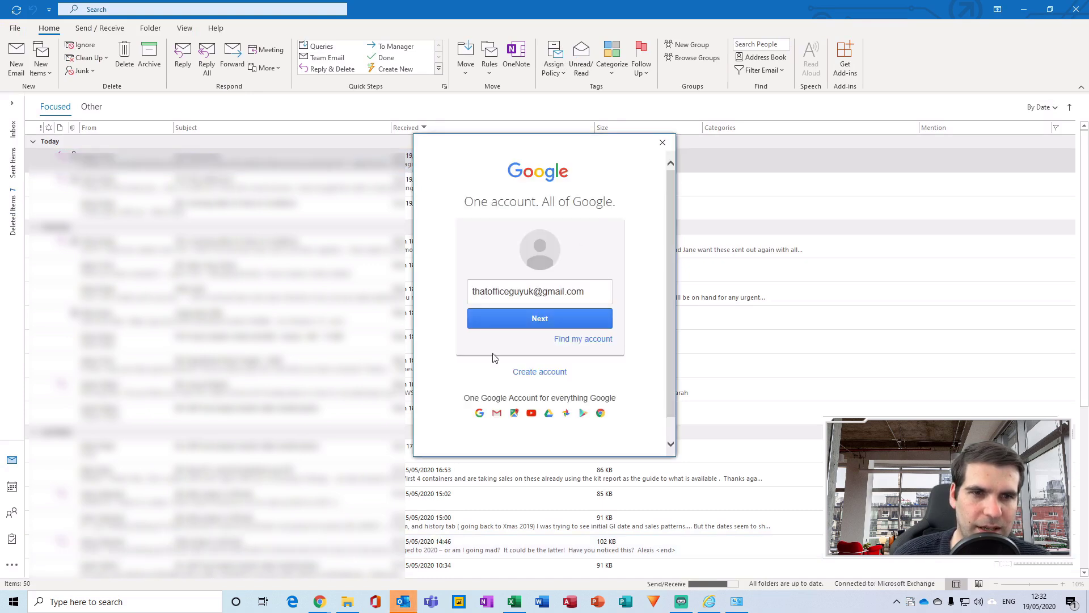
# Sign in to Google with the account password and allow Microsoft apps & services access.
pyautogui.click(528, 319)
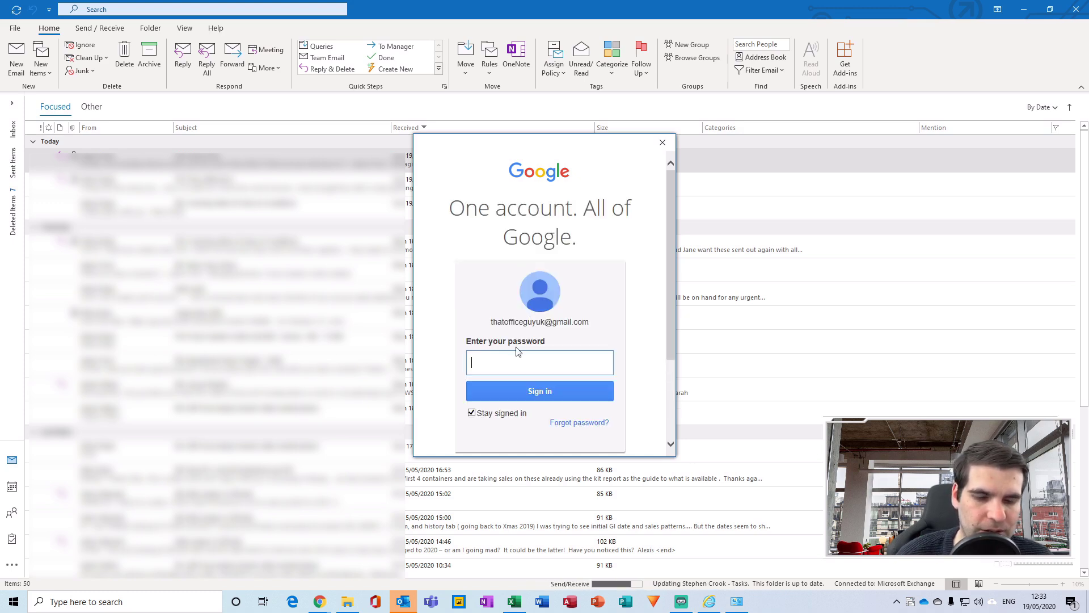
pyautogui.write('********')
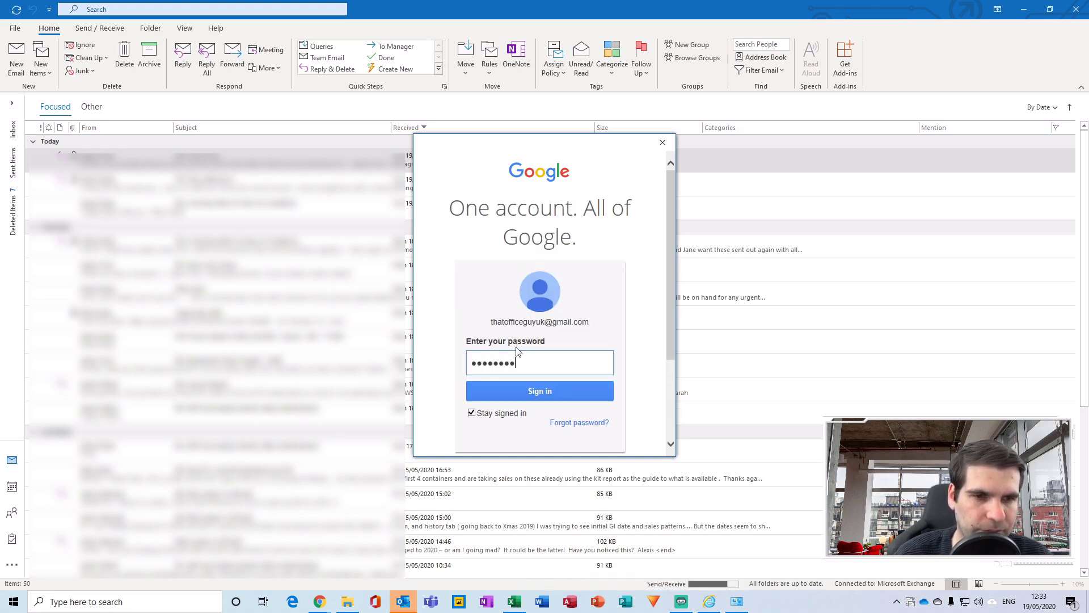
pyautogui.press('Return')
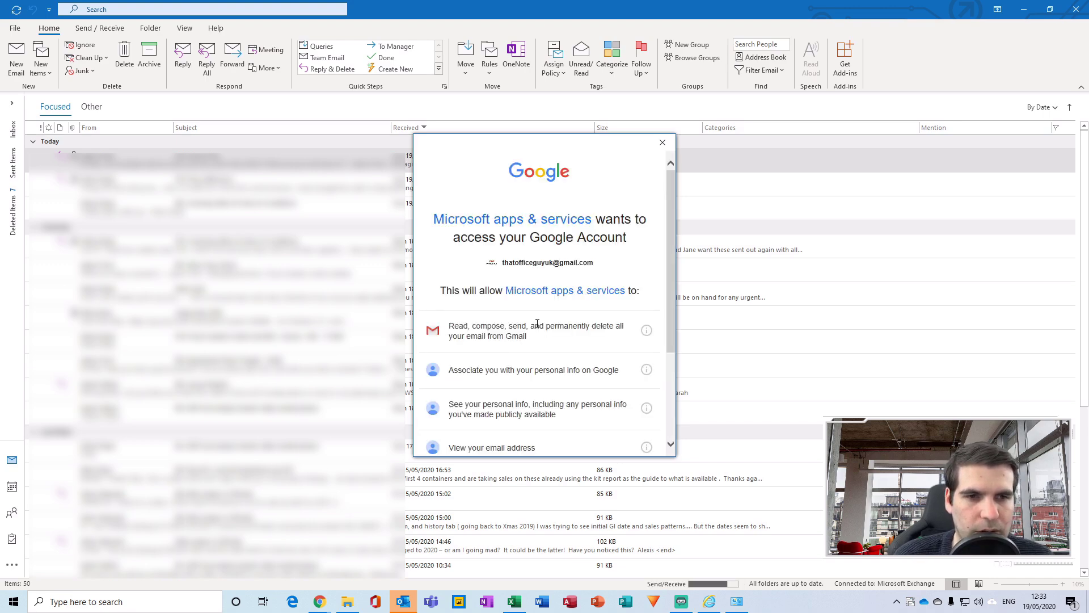
pyautogui.scroll(-3, 563, 358)
pyautogui.click(618, 389)
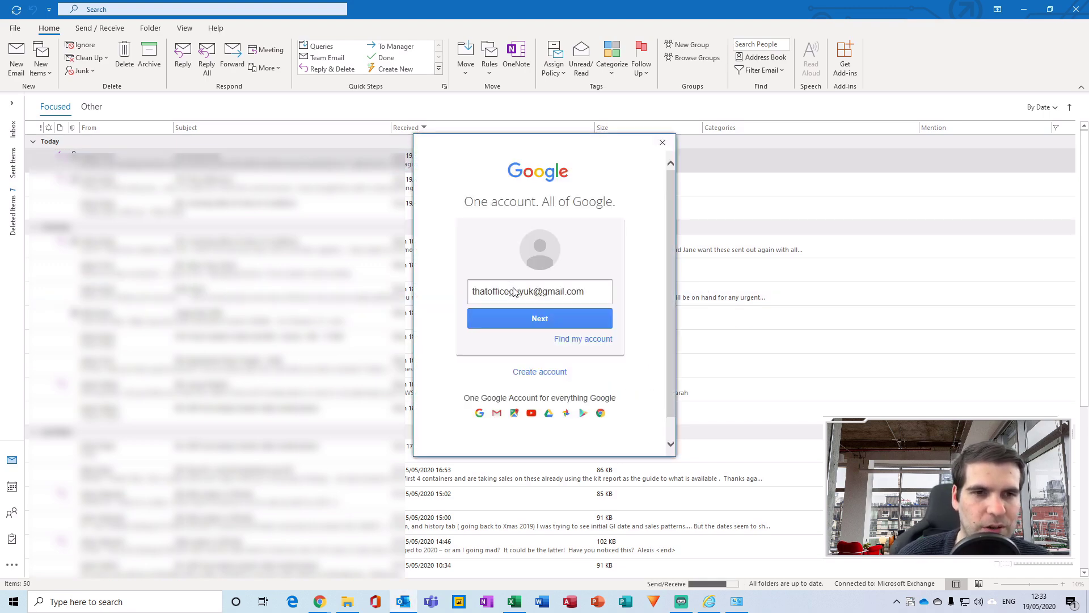
# Complete the repeated Google sign-in prompt with the password and grant access again.
pyautogui.click(516, 314)
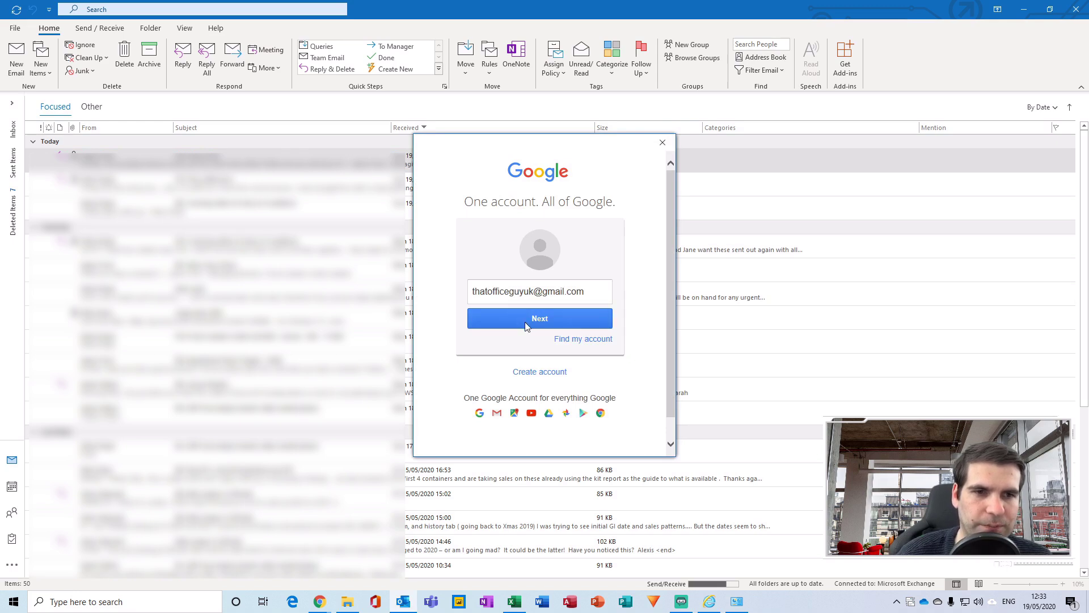
pyautogui.write('••••••')
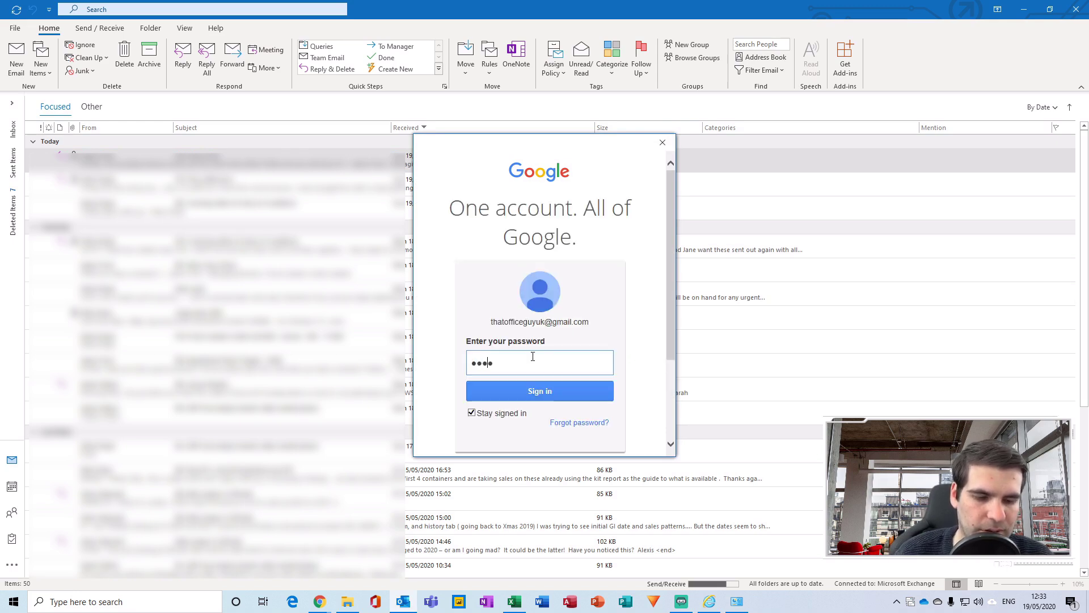
pyautogui.write('••')
pyautogui.scroll(-1, 533, 357)
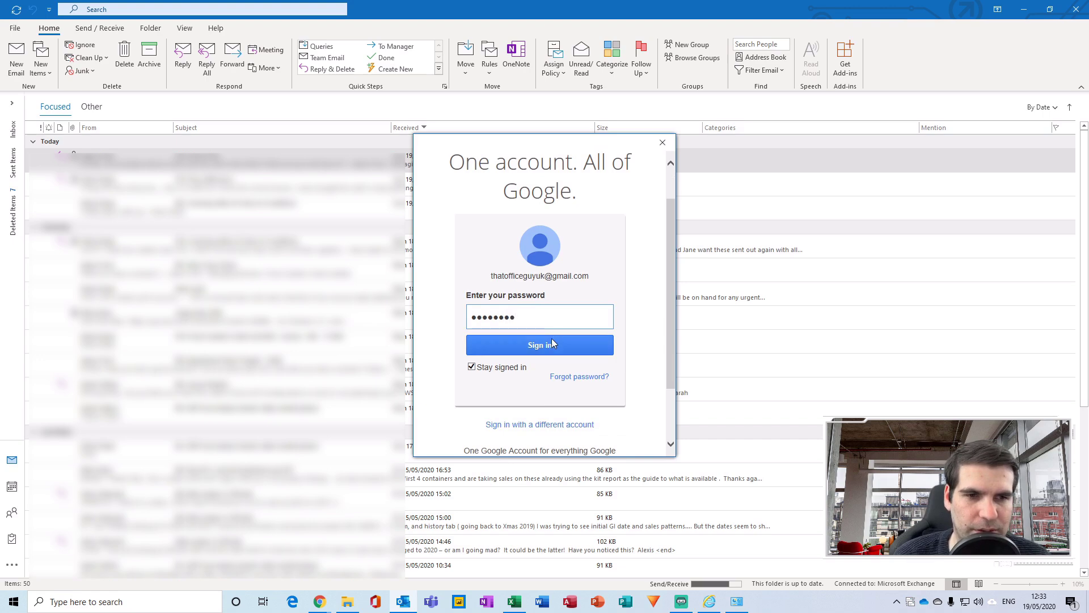
pyautogui.click(549, 347)
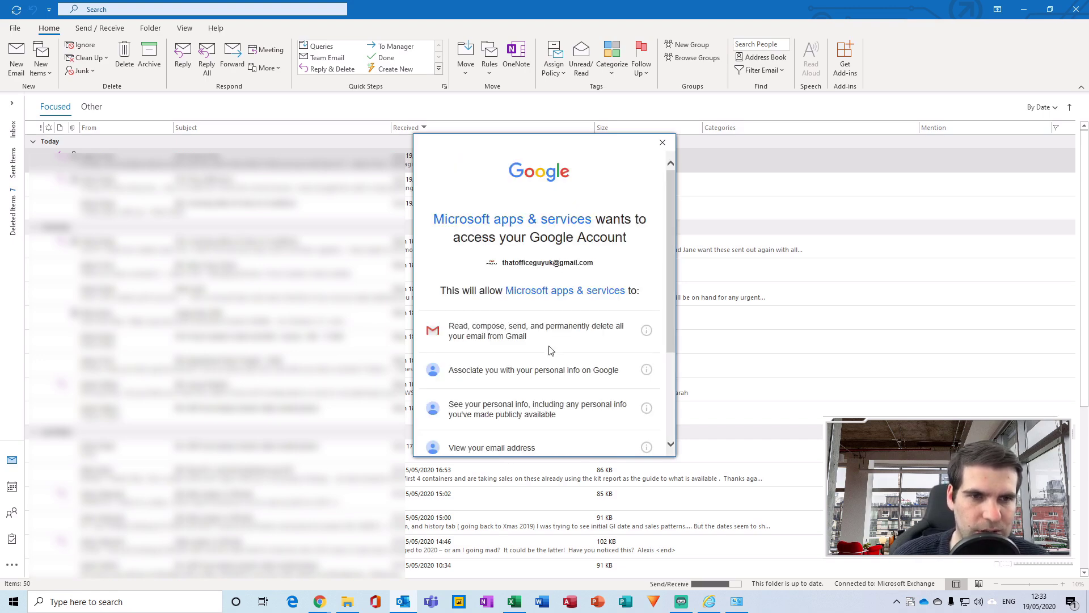
pyautogui.scroll(-3, 551, 348)
pyautogui.click(612, 390)
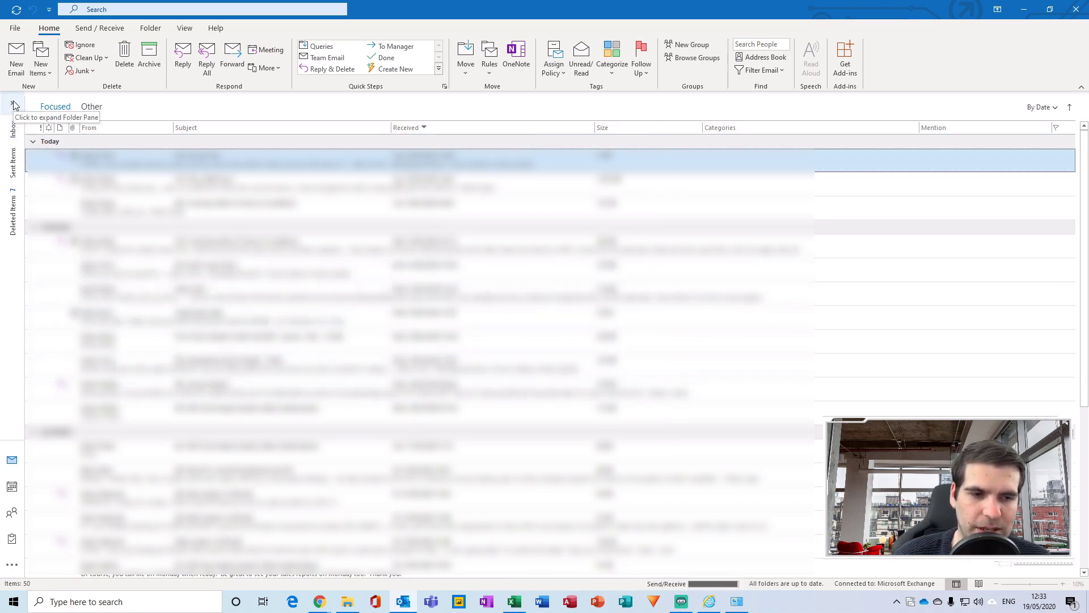
# Restart Outlook, switch to another empty mail folder from the folder pane, and dismiss the search tip.
pyautogui.click(1077, 11)
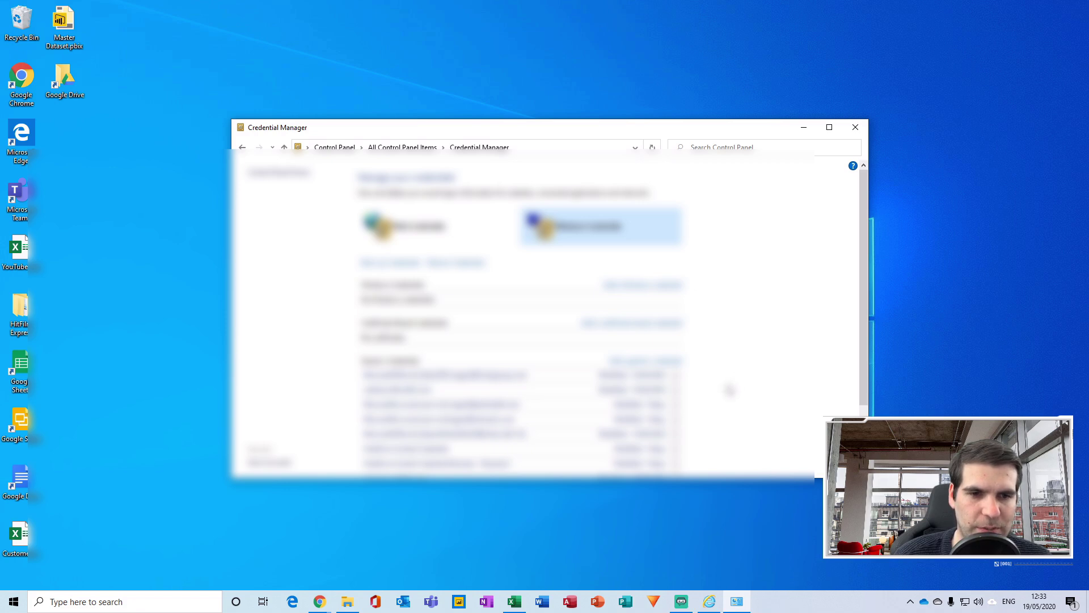
pyautogui.click(415, 593)
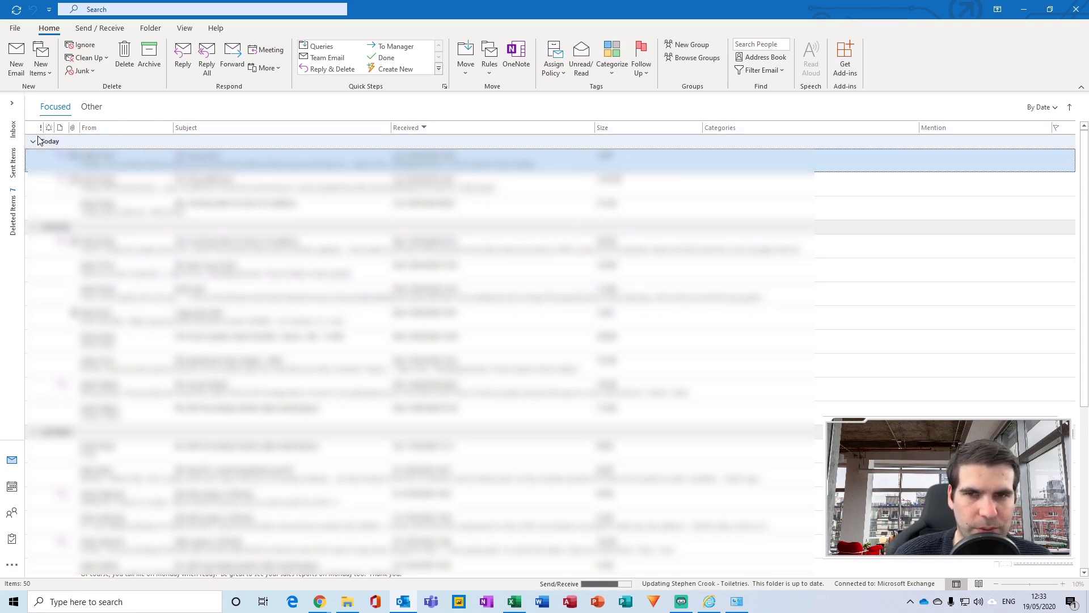
pyautogui.click(11, 104)
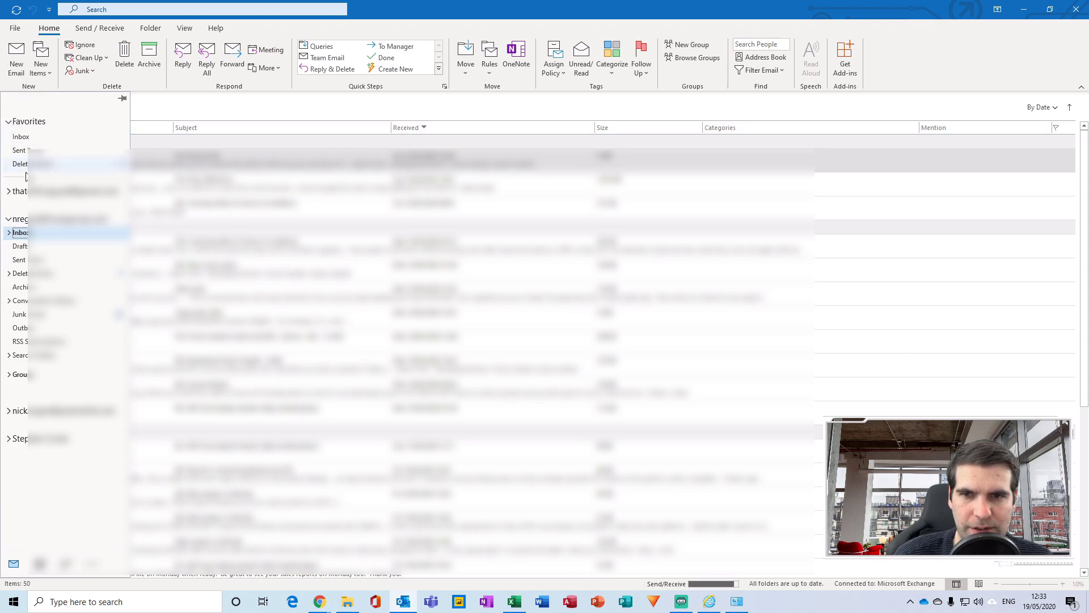
pyautogui.click(37, 193)
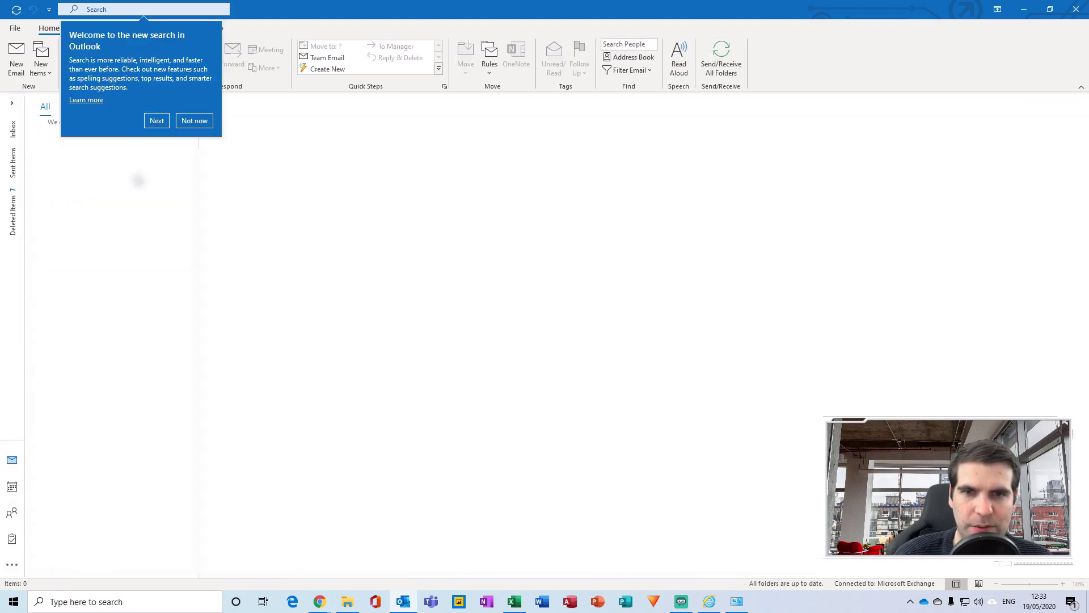
pyautogui.click(192, 120)
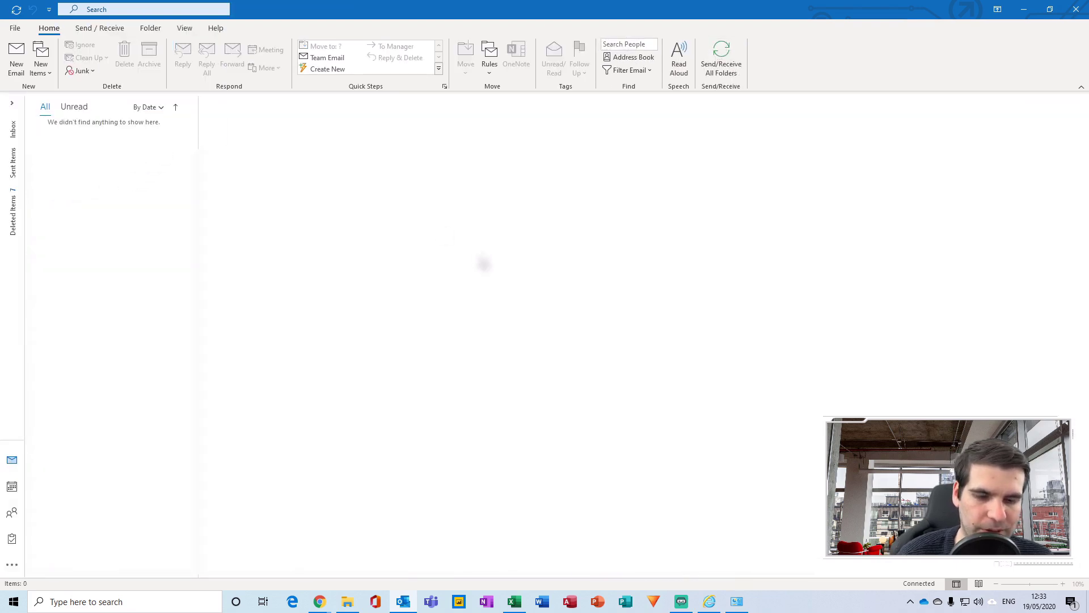